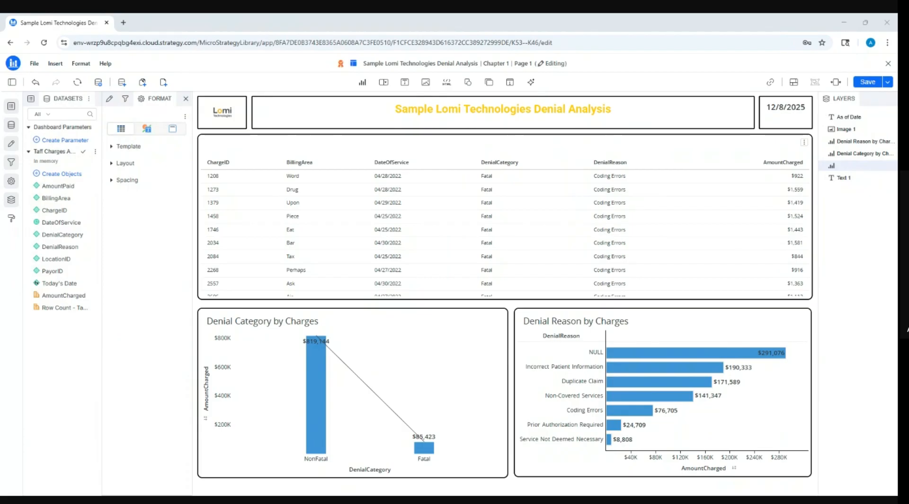
# - Check the join behavior options available for the Taff Charges dataset, leaving the setting as it is
pyautogui.click(96, 152)
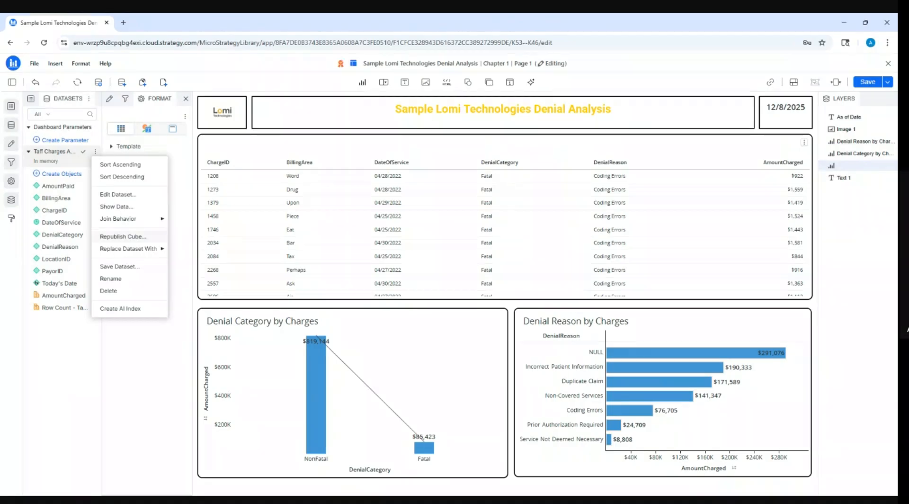
pyautogui.moveTo(129, 219)
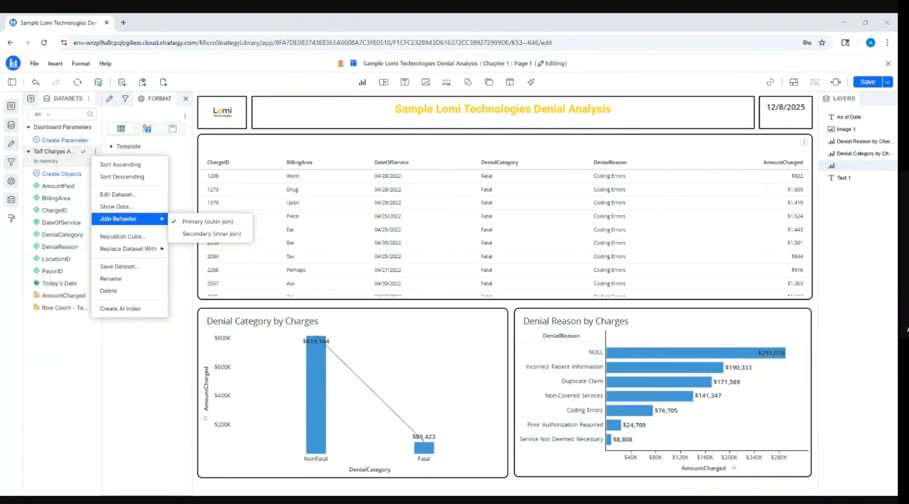
pyautogui.click(174, 145)
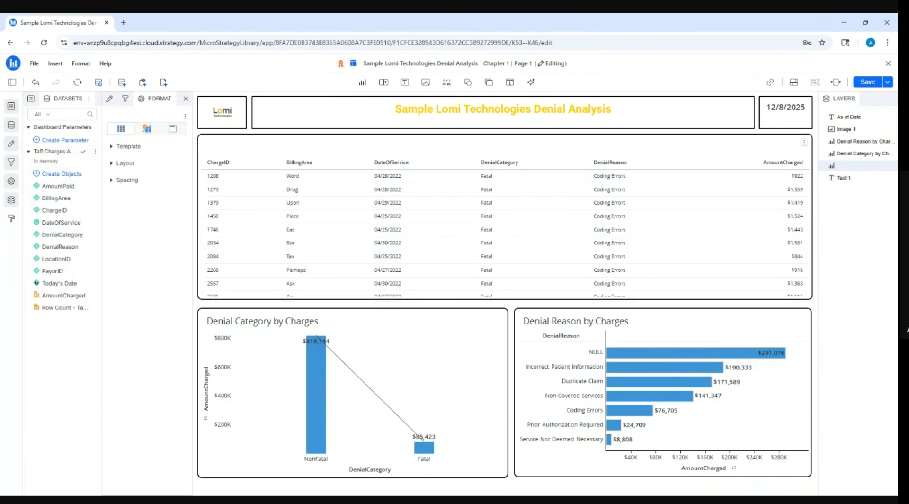
# - Show the Chapter 1 filters and add 4/24/2022, 4/23/2022 and 4/22/2022 to the DateOfService selection
pyautogui.click(125, 98)
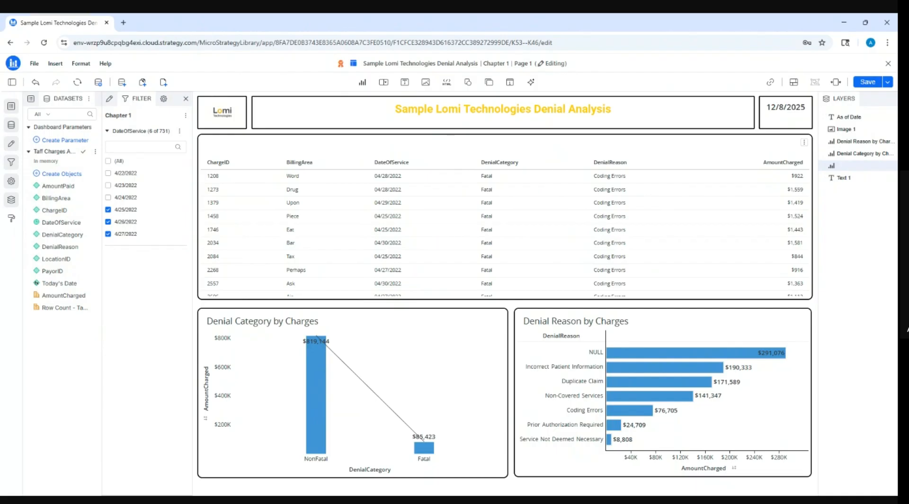
pyautogui.moveTo(125, 110); pyautogui.dragTo(156, 106)
pyautogui.click(108, 198)
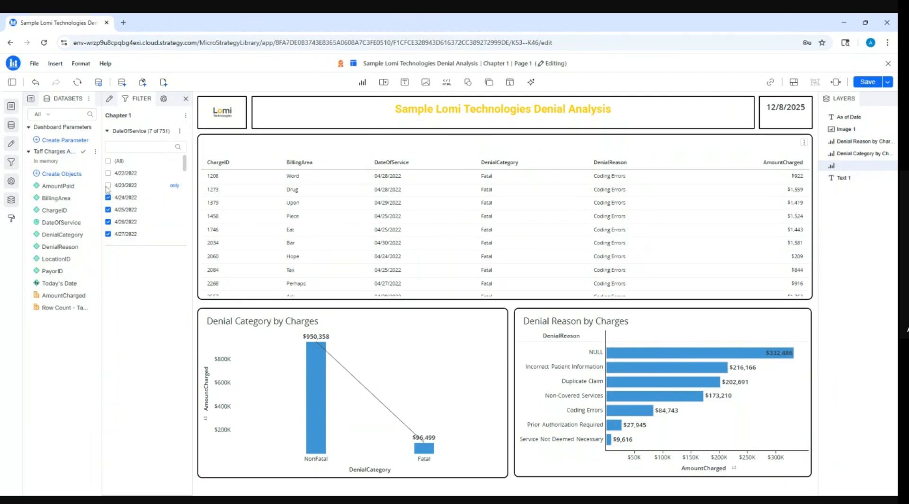
pyautogui.click(108, 185)
pyautogui.click(108, 173)
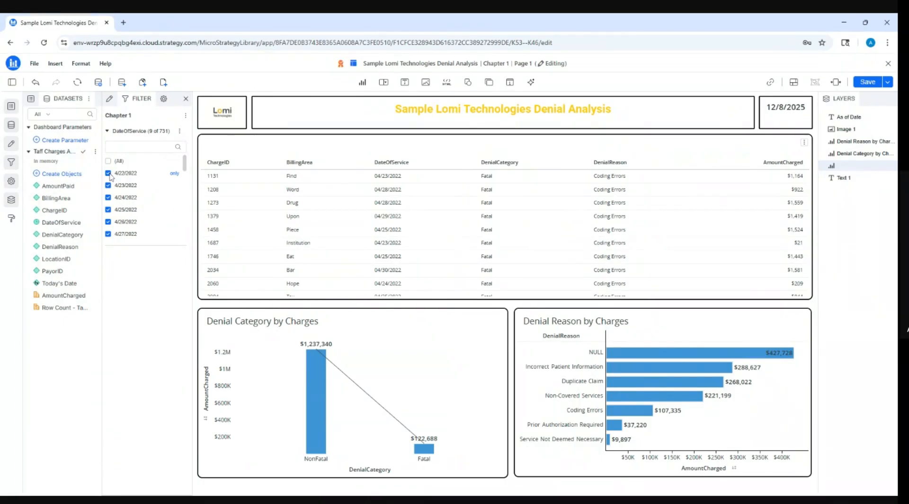
# - Remove the dates 4/22/2022 through 4/26/2022 from the DateOfService filter selection
pyautogui.click(108, 174)
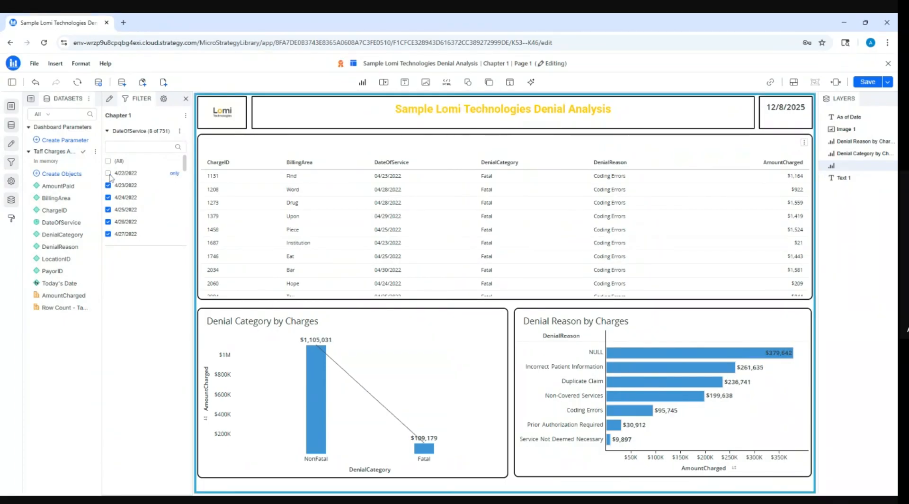
pyautogui.click(108, 185)
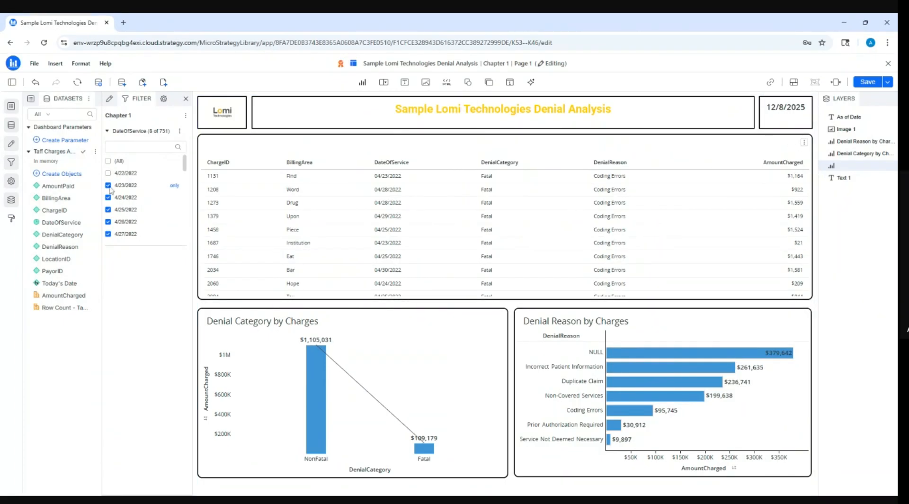
pyautogui.click(109, 198)
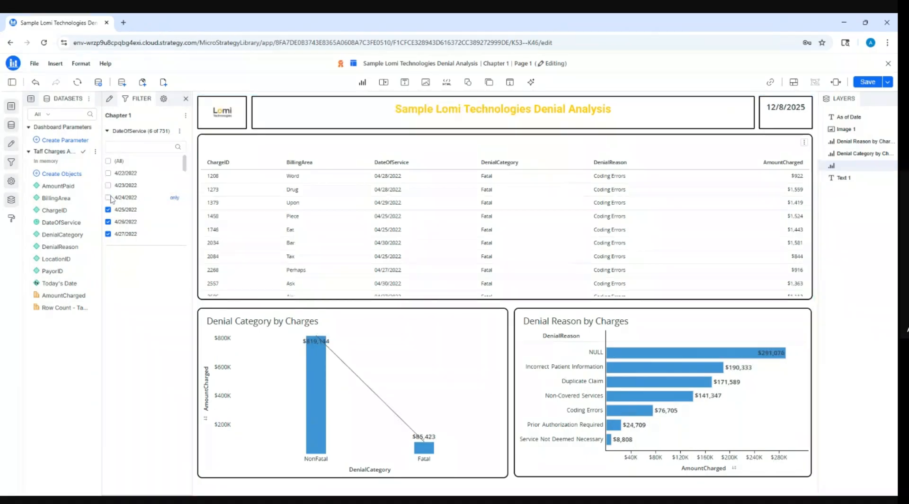
pyautogui.click(109, 210)
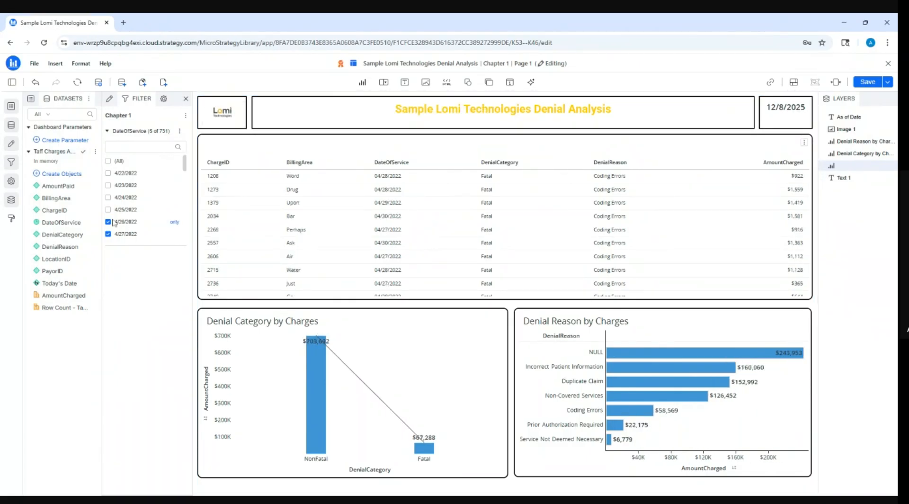
pyautogui.click(108, 221)
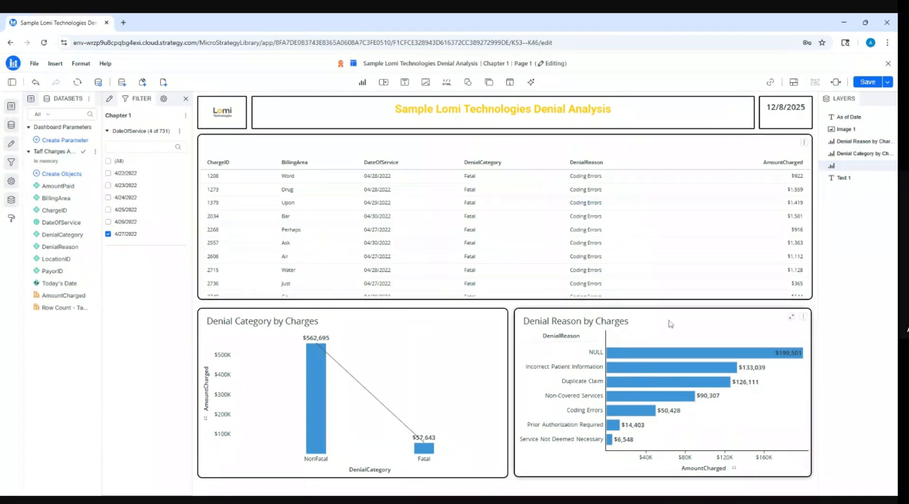
# - Include the dates 4/22/2022 through 4/26/2022 in the DateOfService filter again
pyautogui.click(108, 173)
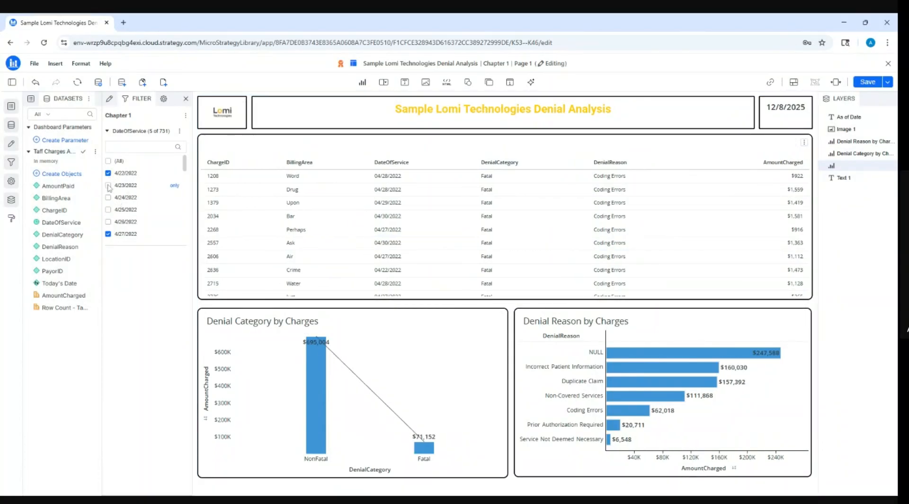
pyautogui.click(108, 185)
pyautogui.click(109, 198)
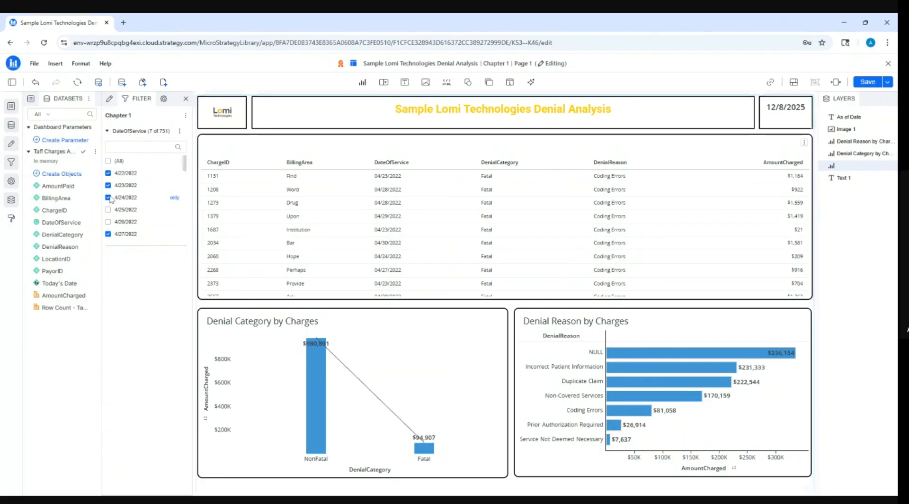
pyautogui.click(108, 209)
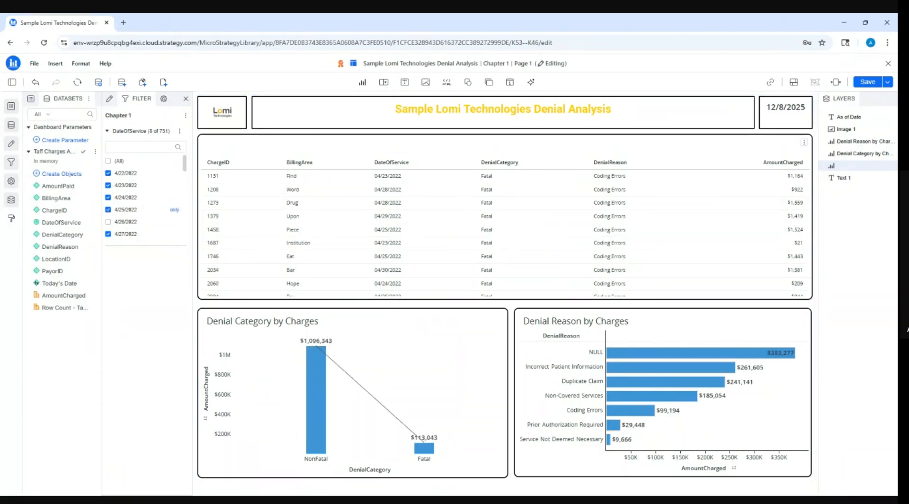
pyautogui.click(108, 222)
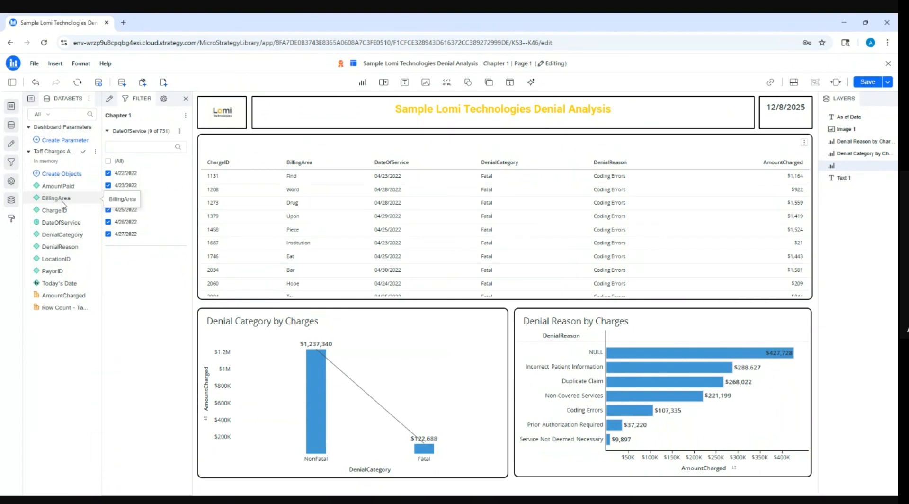
# - Add BillingArea as a Chapter 1 filter, trying the Check Boxes display style before settling on Drop-down
pyautogui.moveTo(63, 199); pyautogui.dragTo(127, 265)
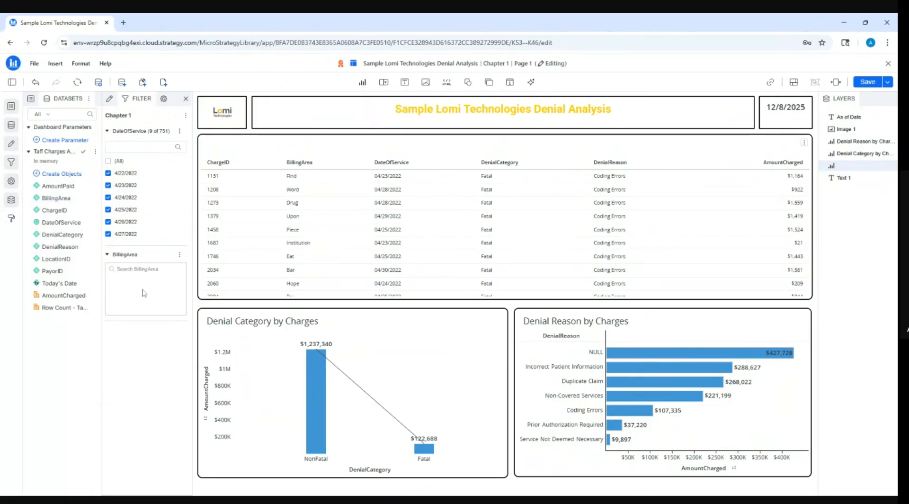
pyautogui.click(180, 255)
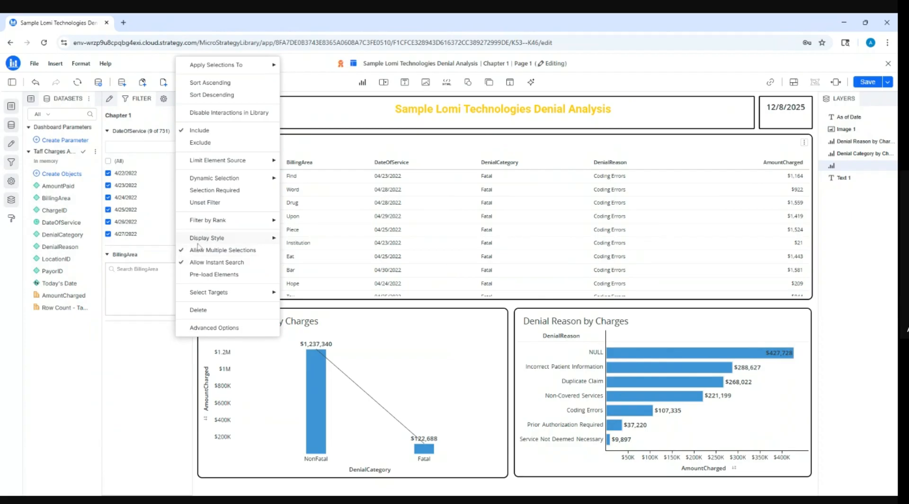
pyautogui.moveTo(205, 238)
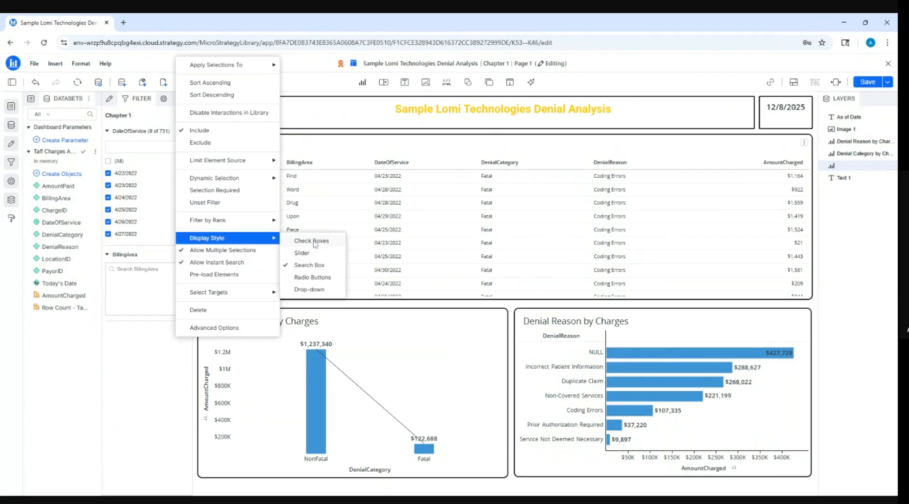
pyautogui.click(314, 242)
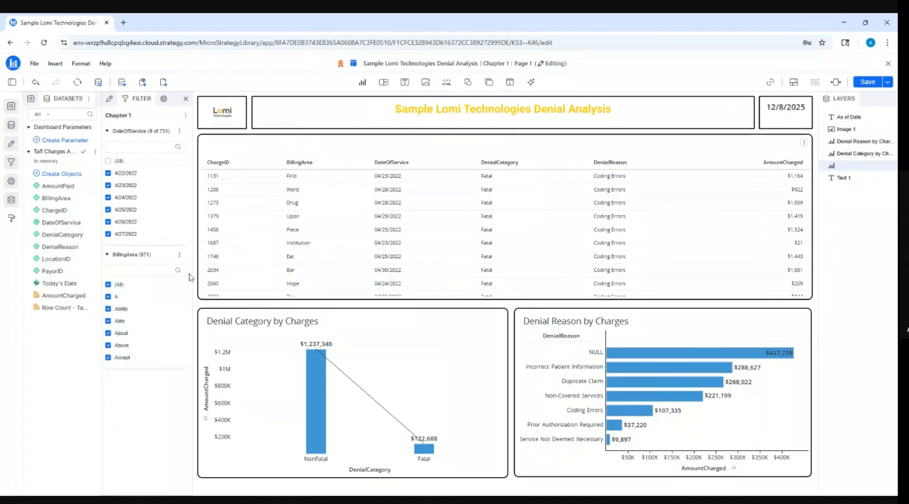
pyautogui.click(180, 255)
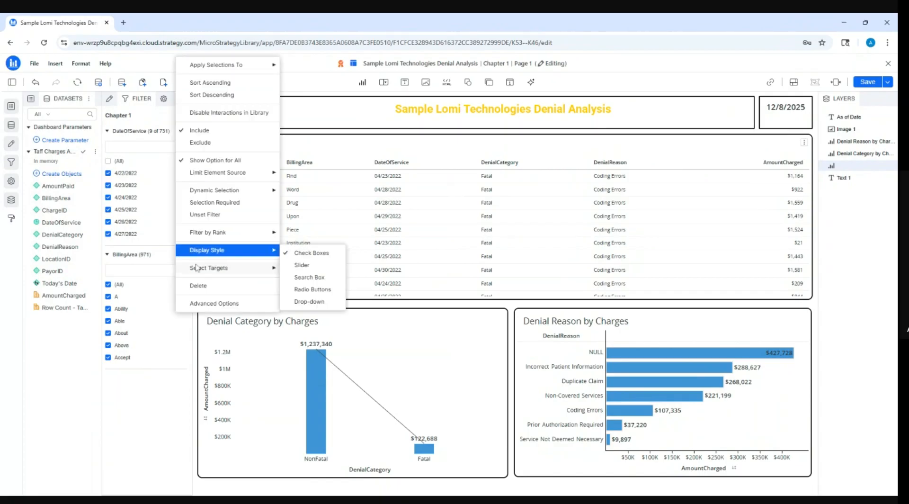
pyautogui.click(312, 302)
# - Try deselecting A, Ability, Able, About, Above and Accept in the BillingArea filter list, and reselect all values
pyautogui.click(132, 269)
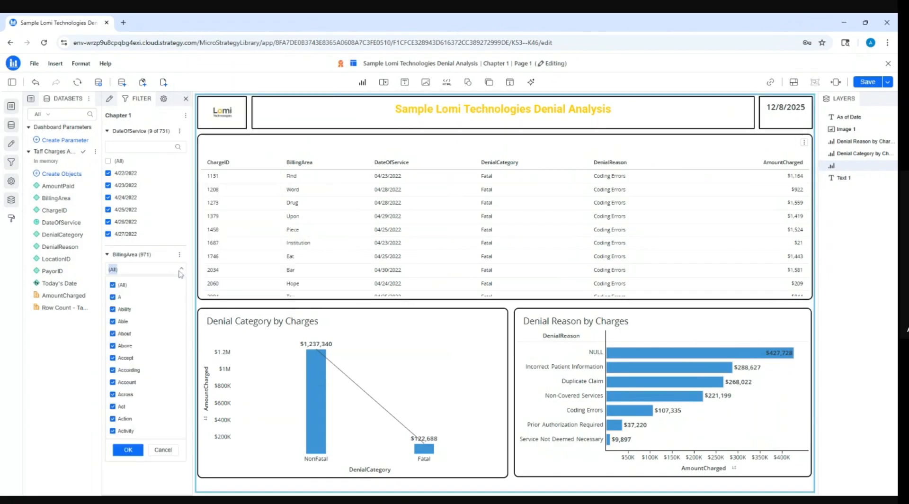
pyautogui.click(122, 312)
pyautogui.click(115, 323)
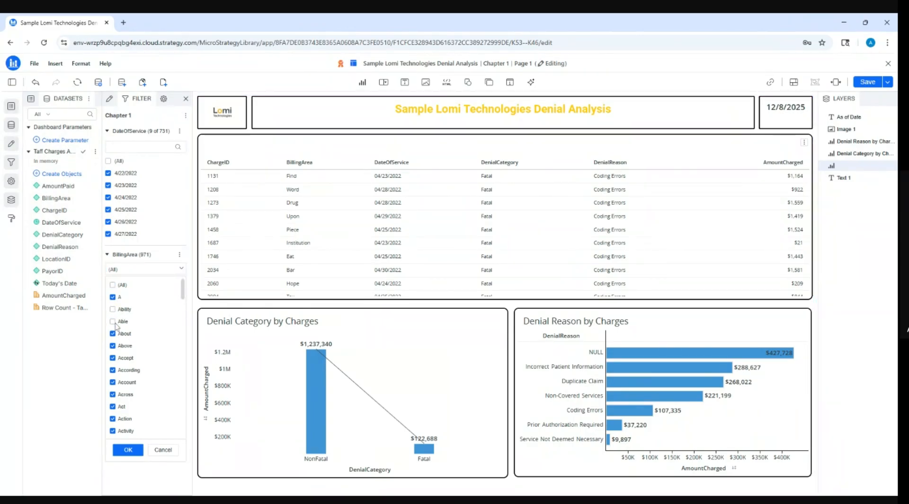
pyautogui.click(113, 334)
pyautogui.click(113, 345)
pyautogui.click(113, 357)
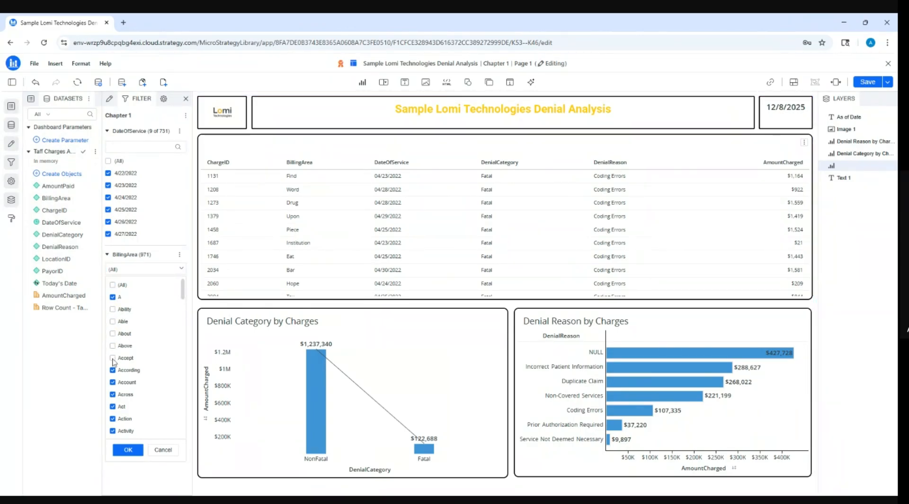
pyautogui.click(112, 298)
pyautogui.click(112, 284)
# - Collapse the BillingArea filter and add DenialCategory as another Chapter 1 filter below it
pyautogui.click(108, 255)
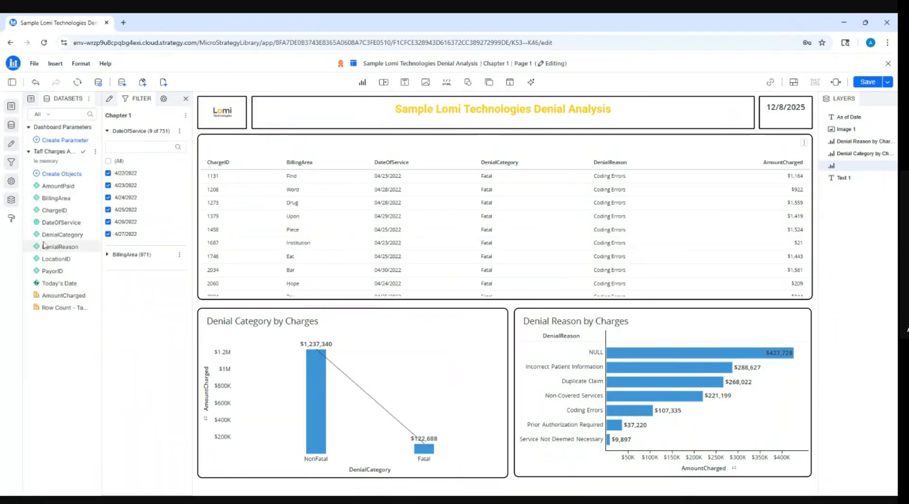
pyautogui.moveTo(51, 237); pyautogui.dragTo(117, 292)
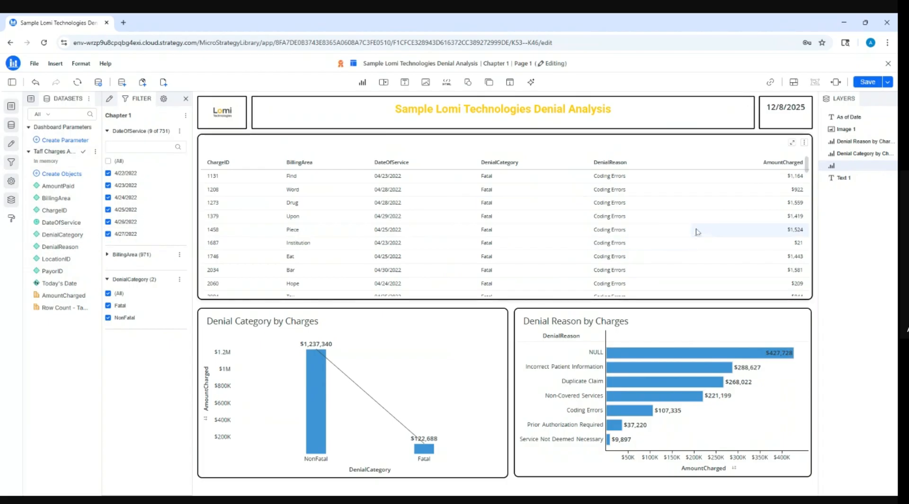
# - Examine the charge table's formatting options for template, layout, text, title and container, trying the blue template color and returning to grey
pyautogui.click(163, 99)
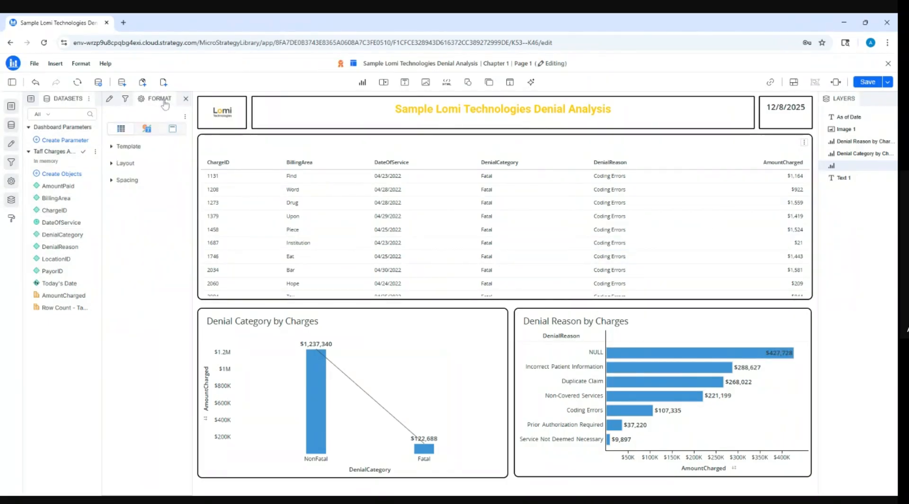
pyautogui.click(116, 149)
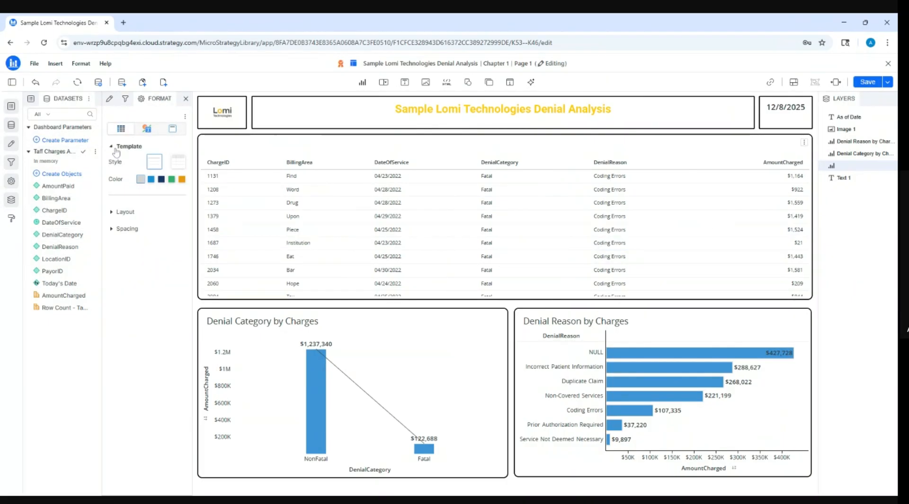
pyautogui.click(150, 180)
pyautogui.click(140, 179)
pyautogui.click(114, 213)
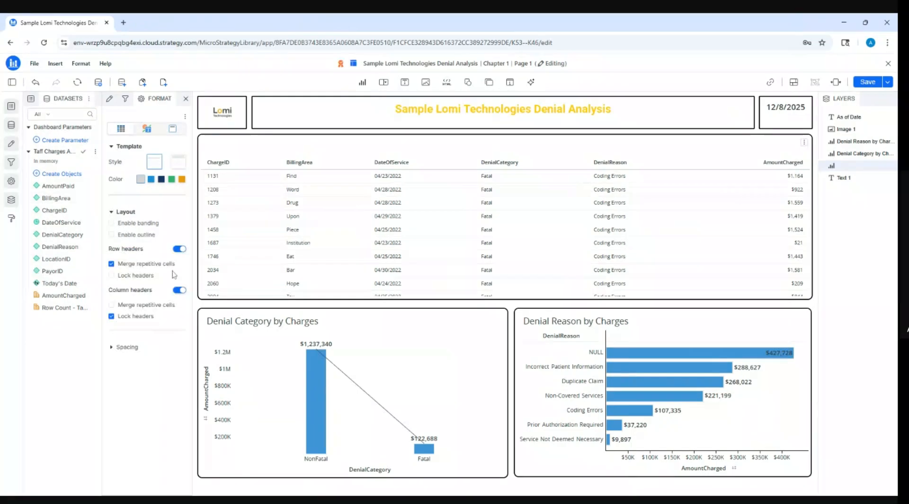
pyautogui.click(172, 130)
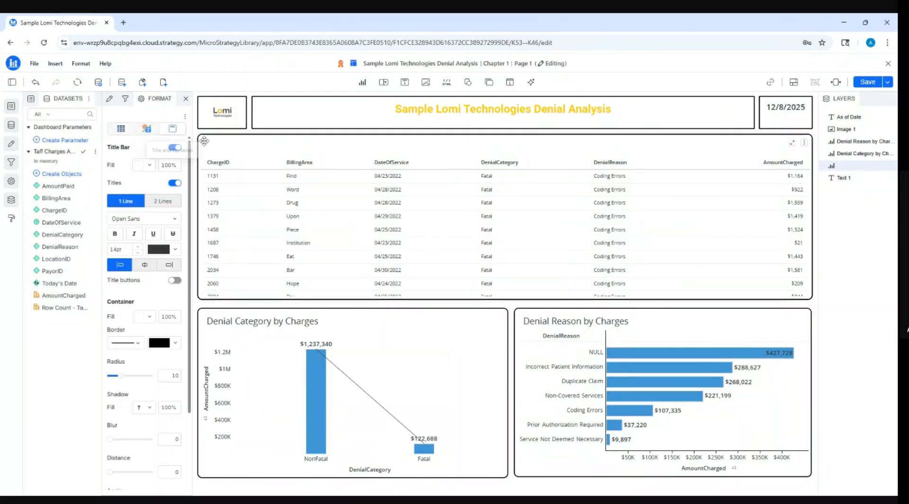
pyautogui.click(147, 130)
pyautogui.click(121, 129)
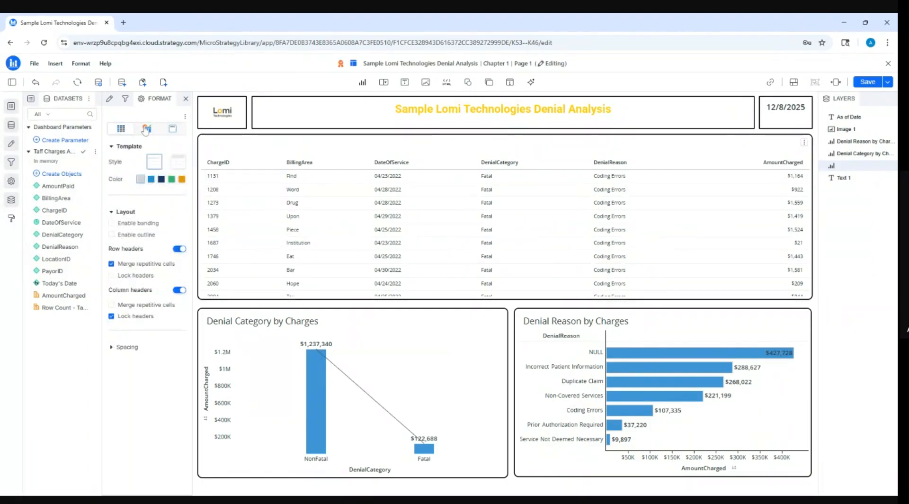
# - Review the chapter filters and the fields used in the charge table and the Denial Reason by Charges chart
pyautogui.click(126, 99)
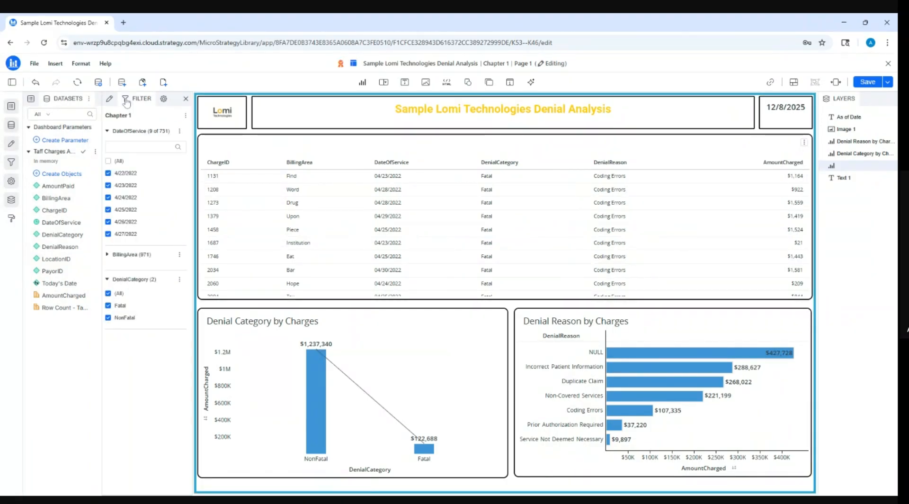
pyautogui.click(110, 99)
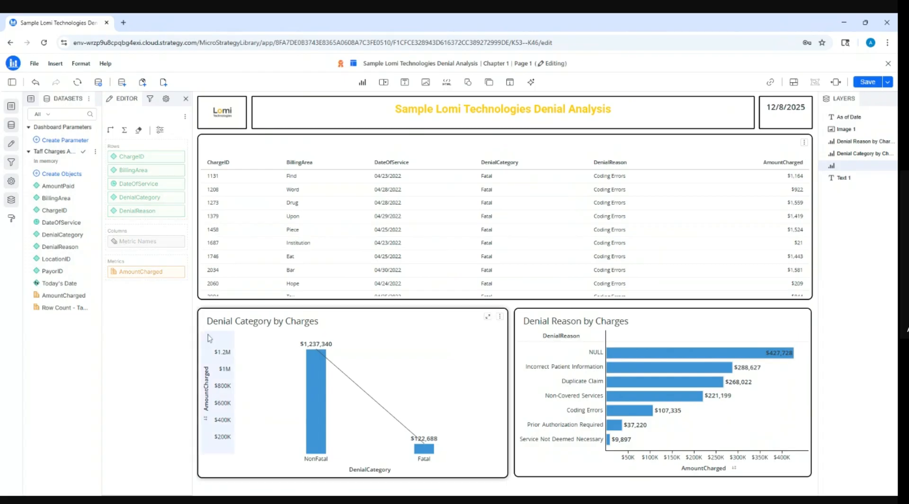
pyautogui.click(705, 354)
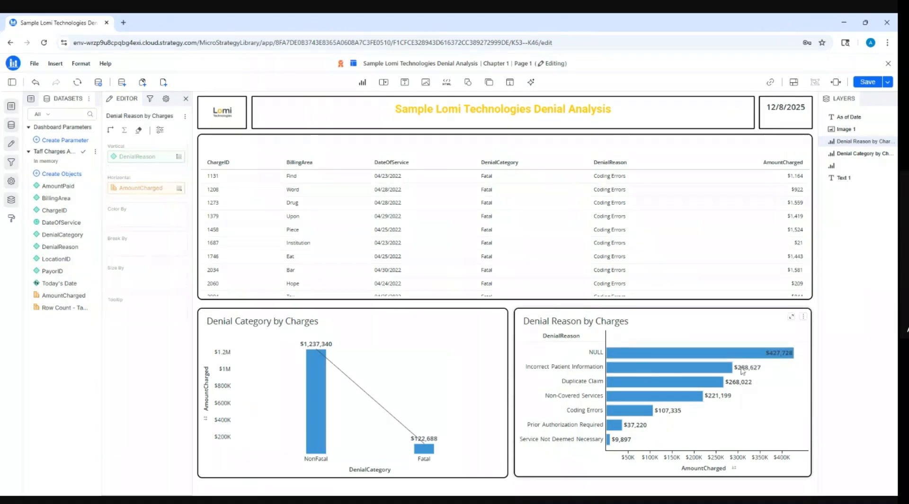
# - Show the drill options for the DenialReason column of the charge table
pyautogui.rightClick(617, 166)
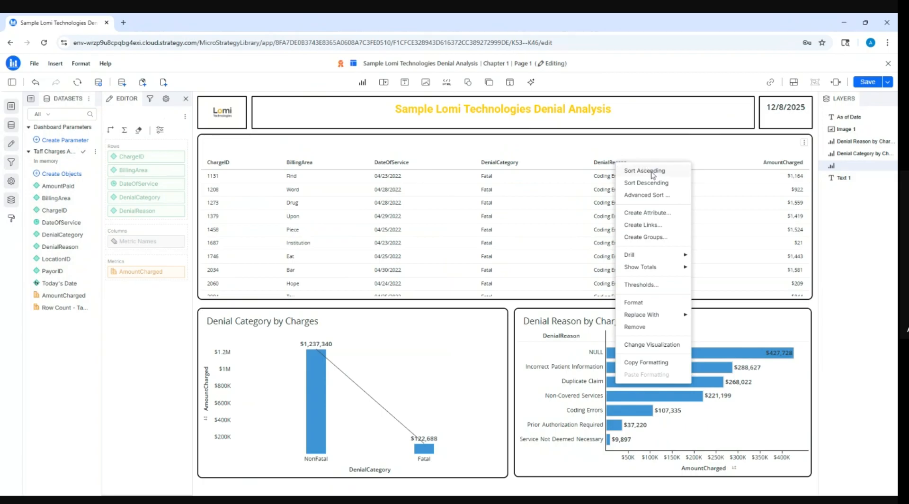
pyautogui.moveTo(670, 257)
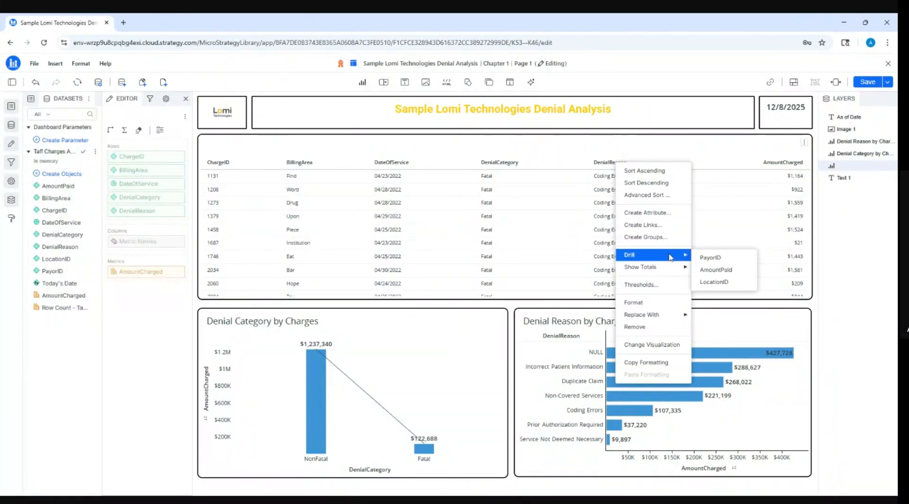